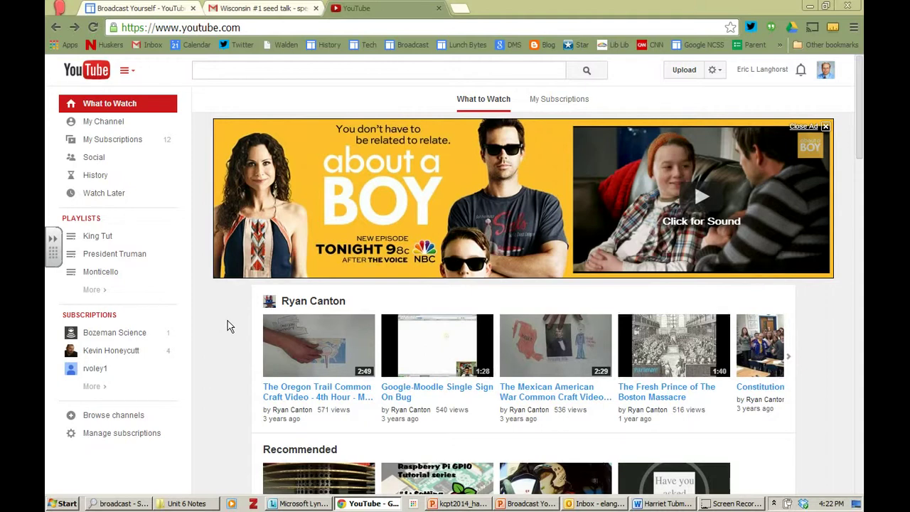
- Search YouTube for "geroge washington" and open the BIO video "George Washington - Mini Biography"
left_click(298, 67)
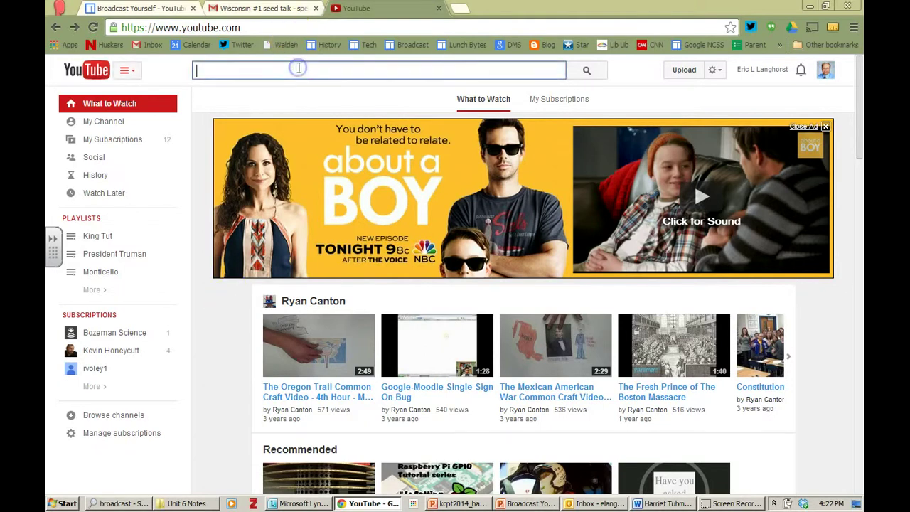
type("geroge wash")
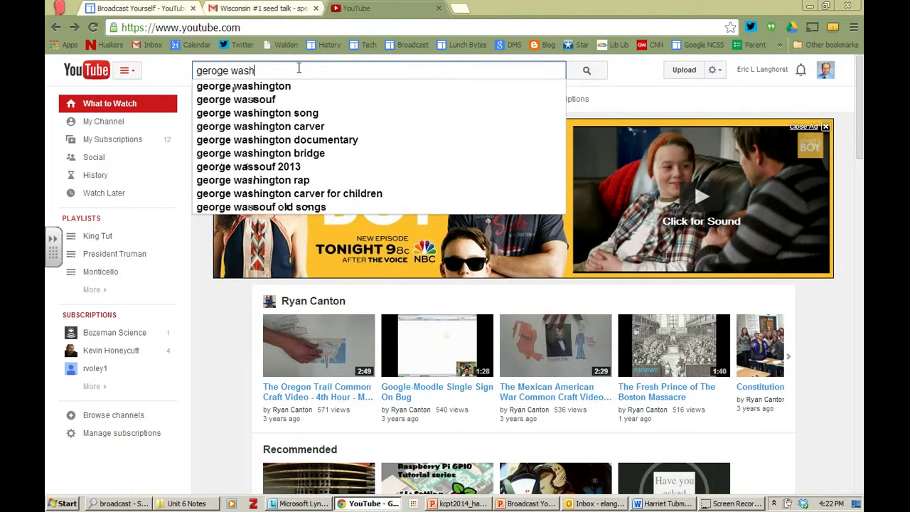
type("ington")
key("Return")
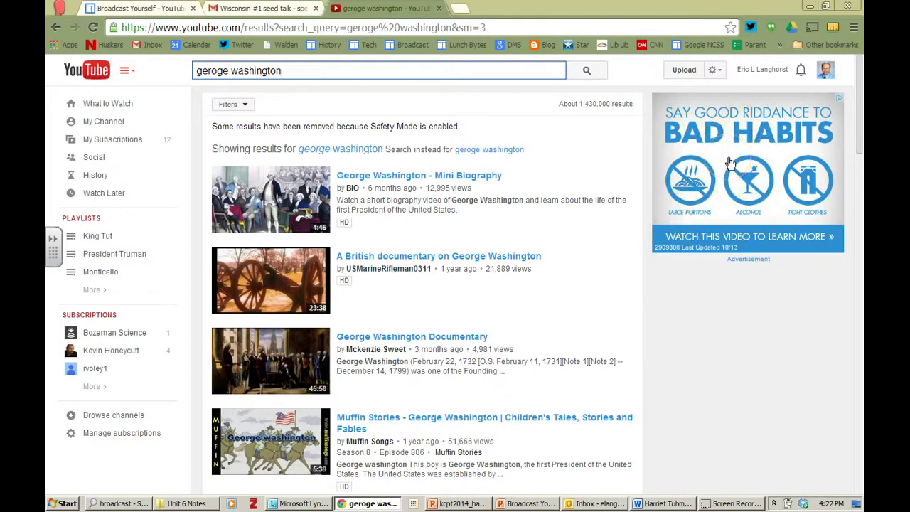
left_click(377, 177)
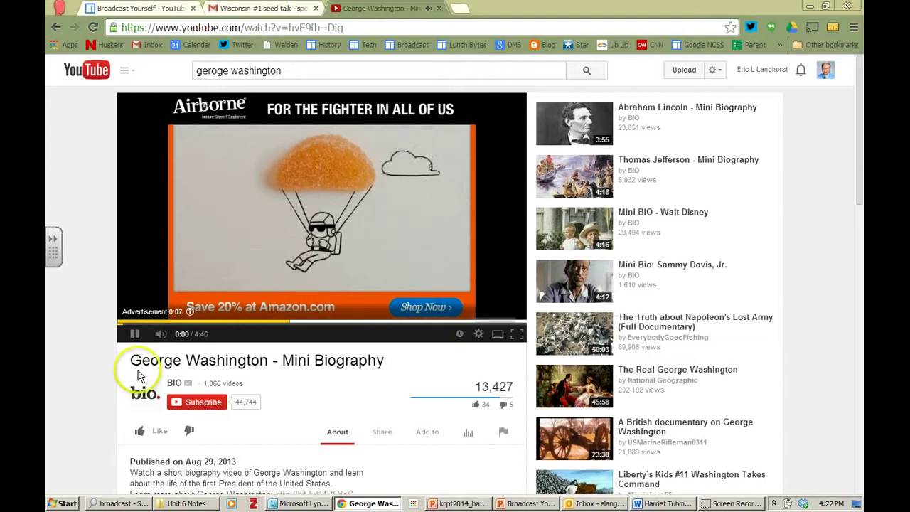
- Watch the Mini Biography video in full screen, skip to its end and return to the normal page view
mouse_move(161, 342)
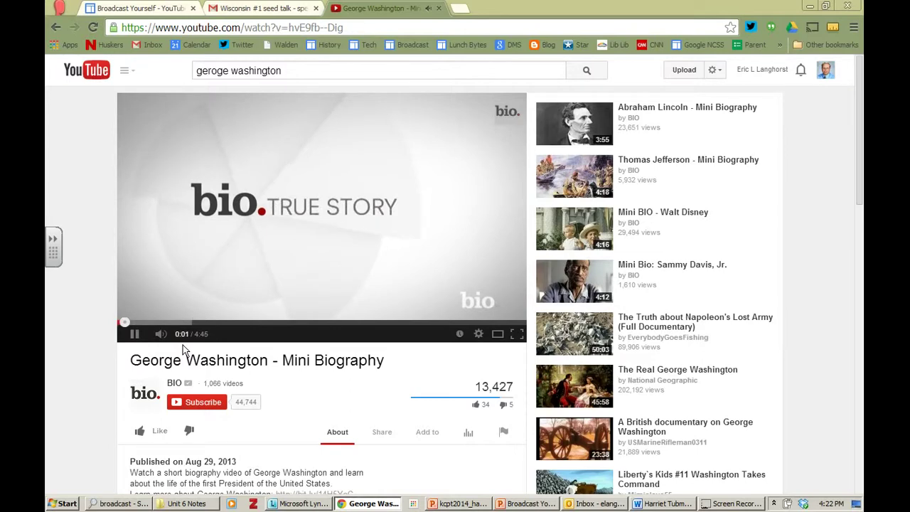
left_click(515, 336)
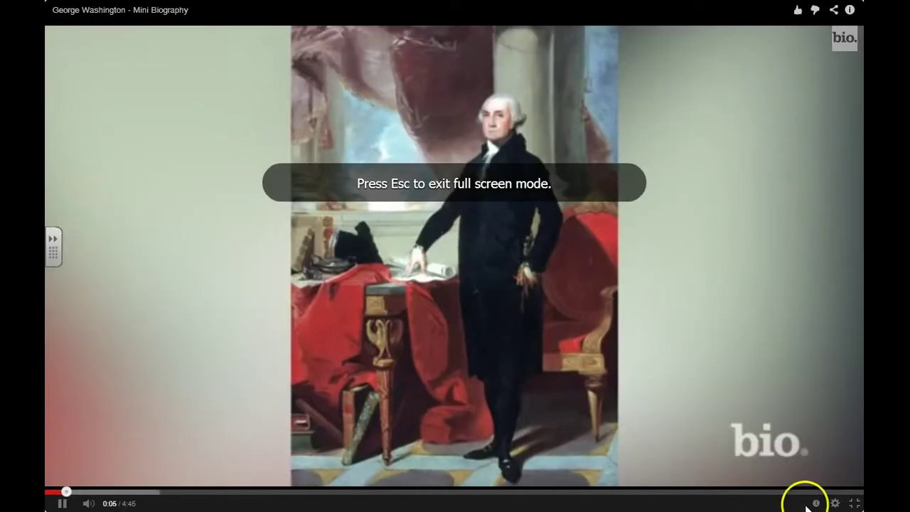
left_click(843, 491)
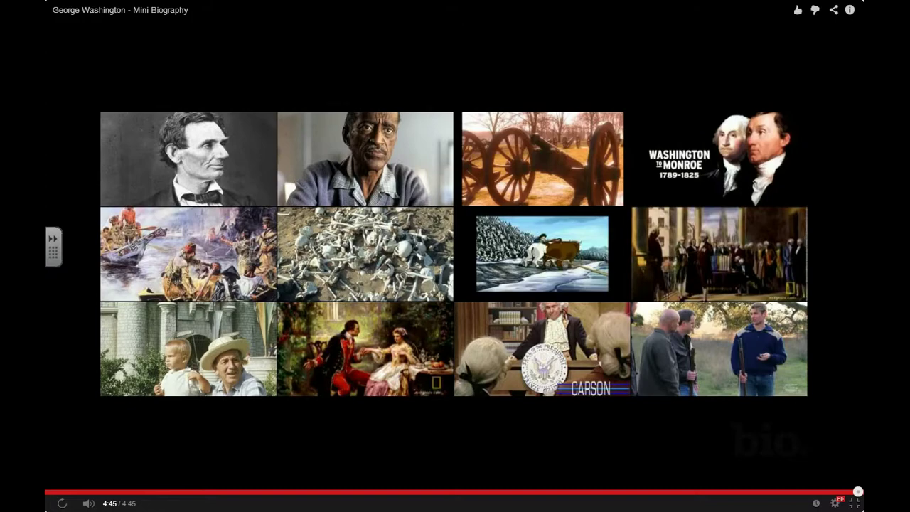
key("Escape")
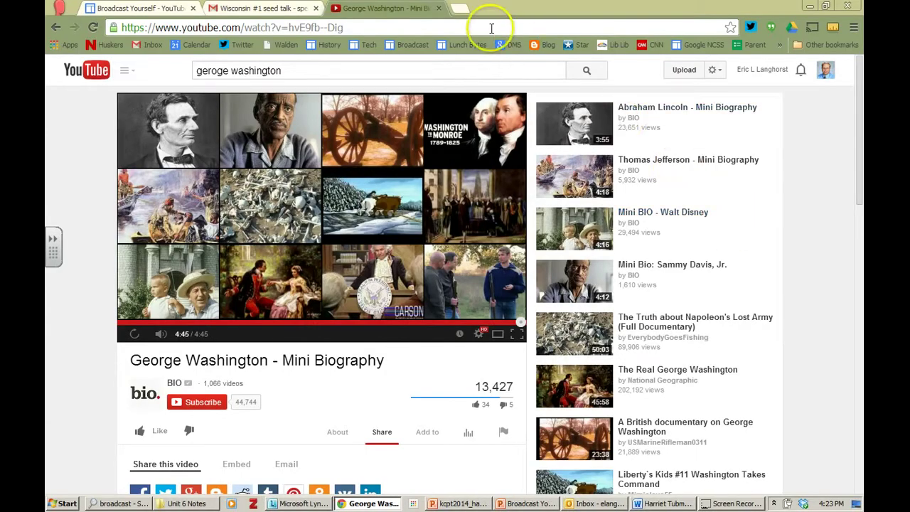
- Go to the Chrome Web Store from the browser's apps page and search it for "you tube options"
left_click(480, 27)
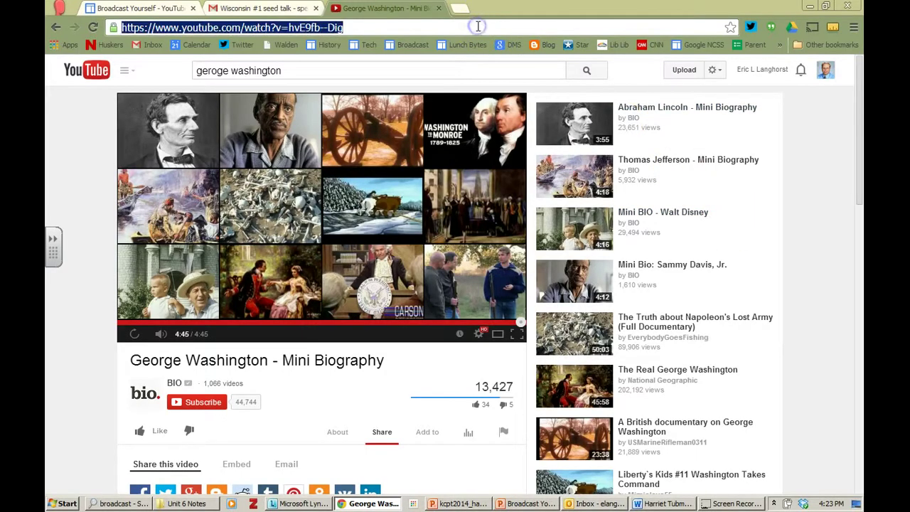
left_click(68, 45)
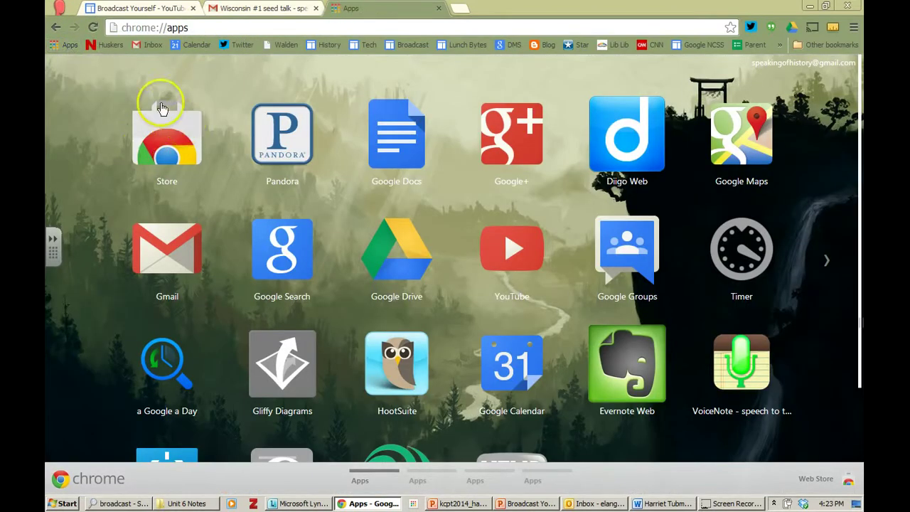
left_click(169, 154)
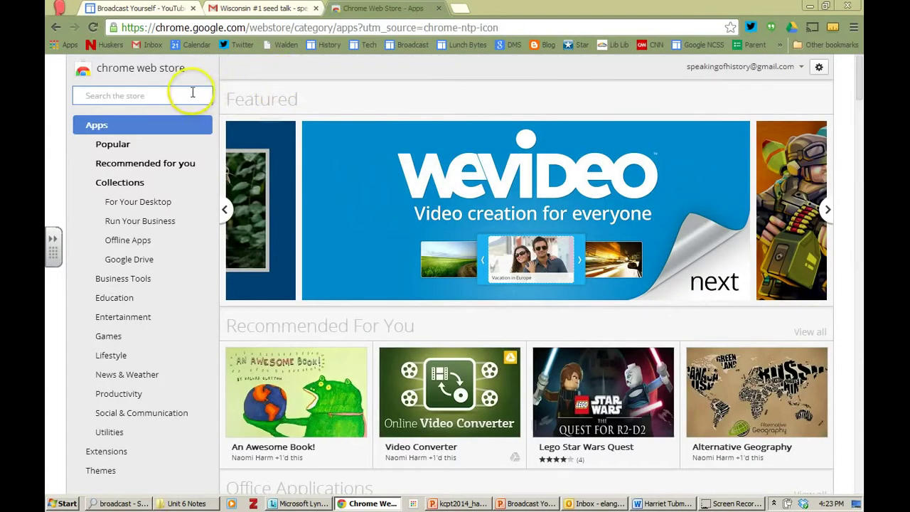
type("you tube option")
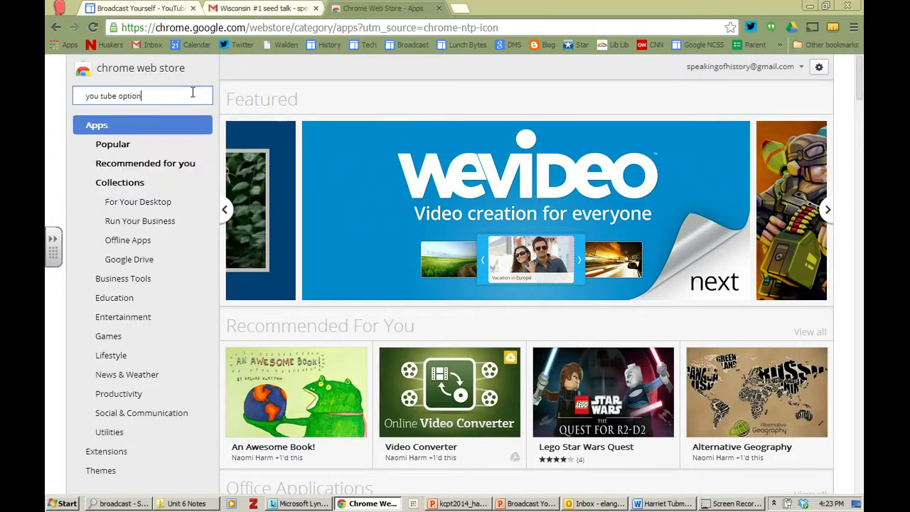
type("s")
key("Return")
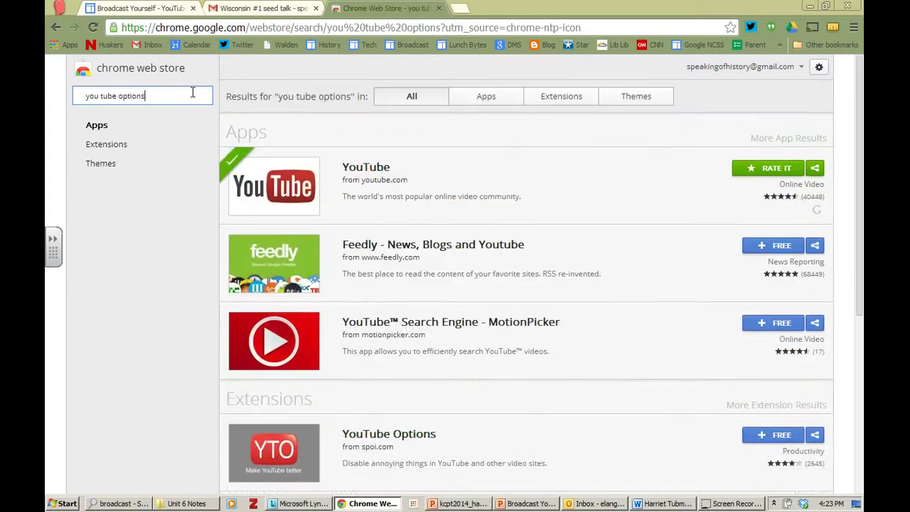
left_click(185, 101)
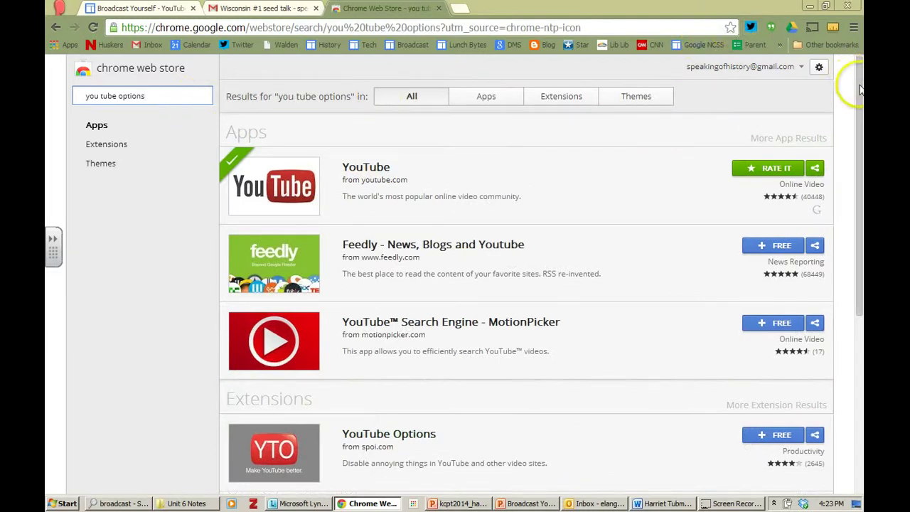
- Add the YouTube Options extension from spoi.com to the browser and agree to its license terms
left_click_drag(859, 87, 860, 209)
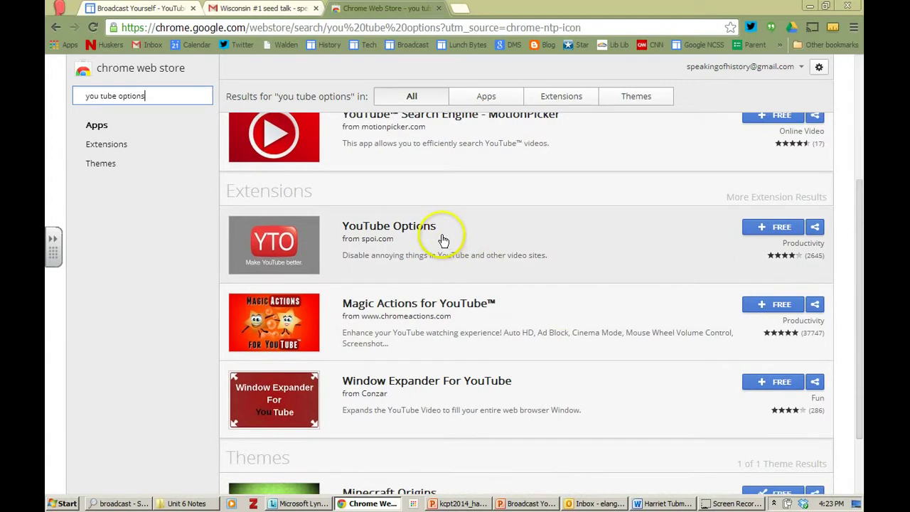
left_click(352, 229)
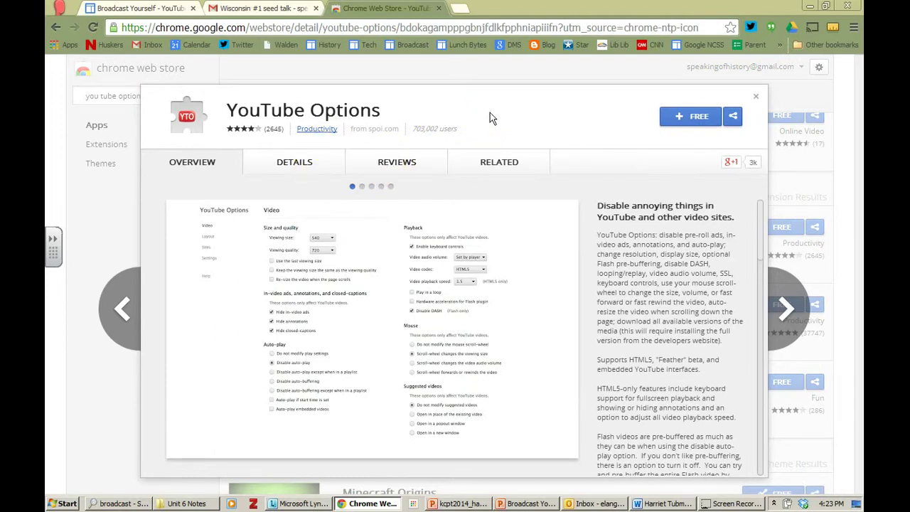
left_click(681, 117)
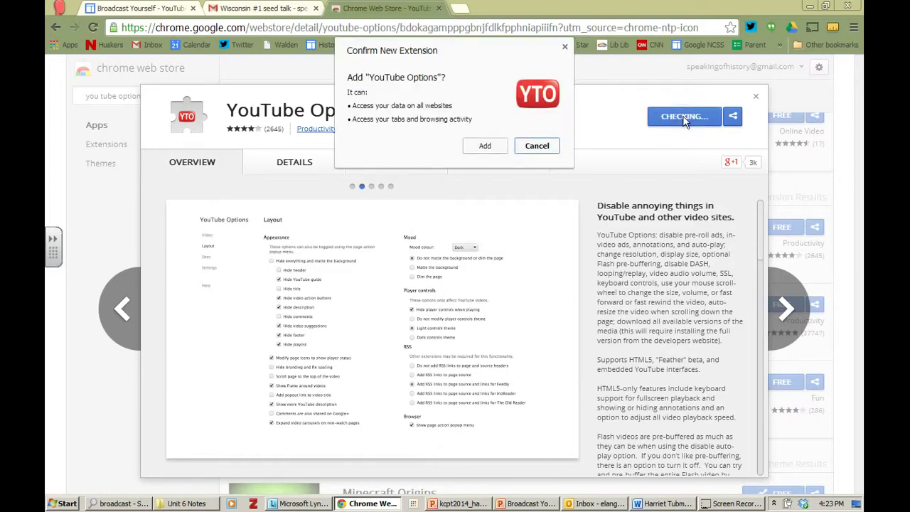
left_click(488, 148)
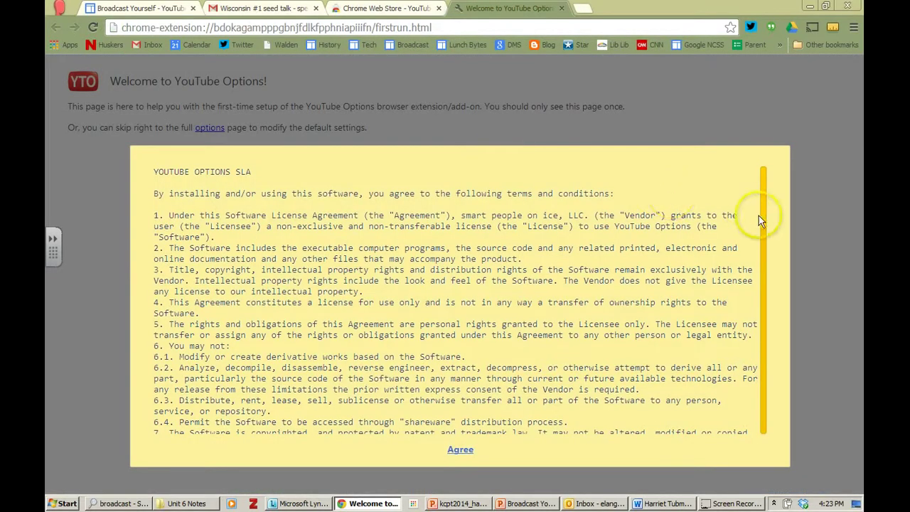
left_click_drag(763, 217, 770, 194)
left_click(462, 449)
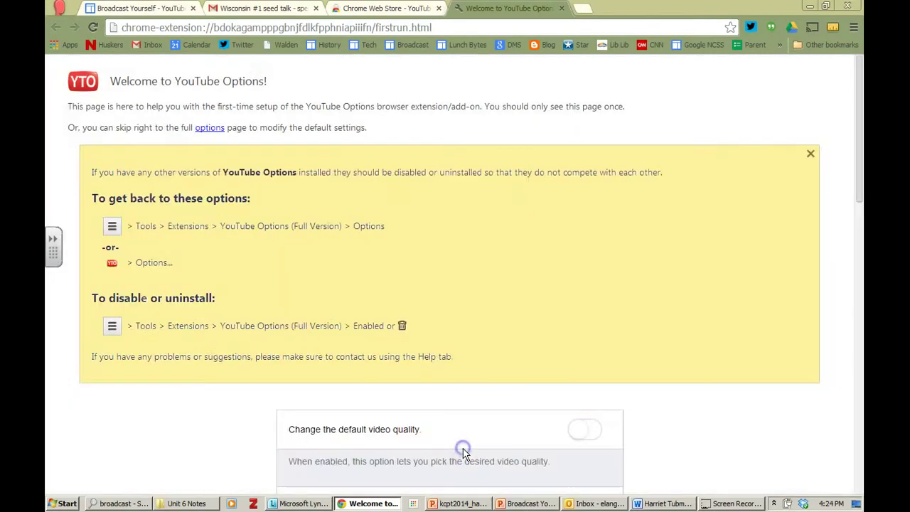
- Review the first-time setup switches of YouTube Options, including video ads, annotations and auto-play
left_click(859, 128)
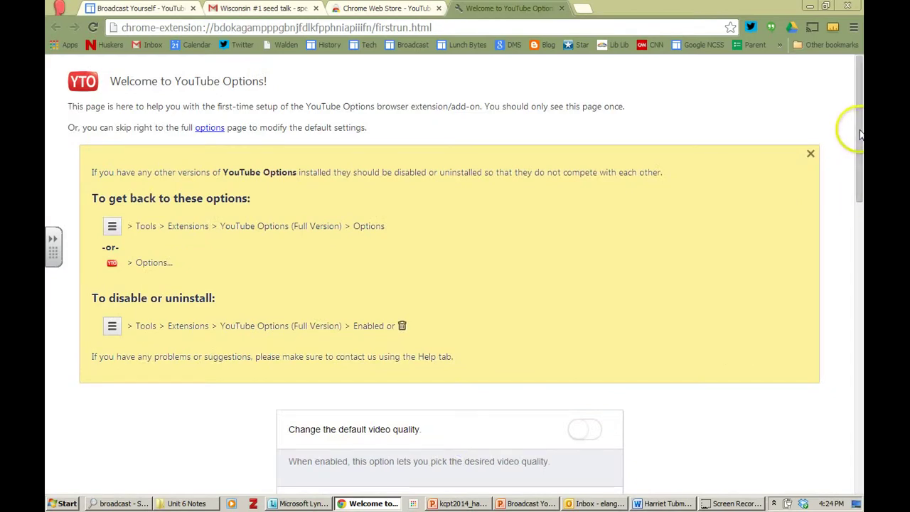
left_click_drag(860, 133, 859, 270)
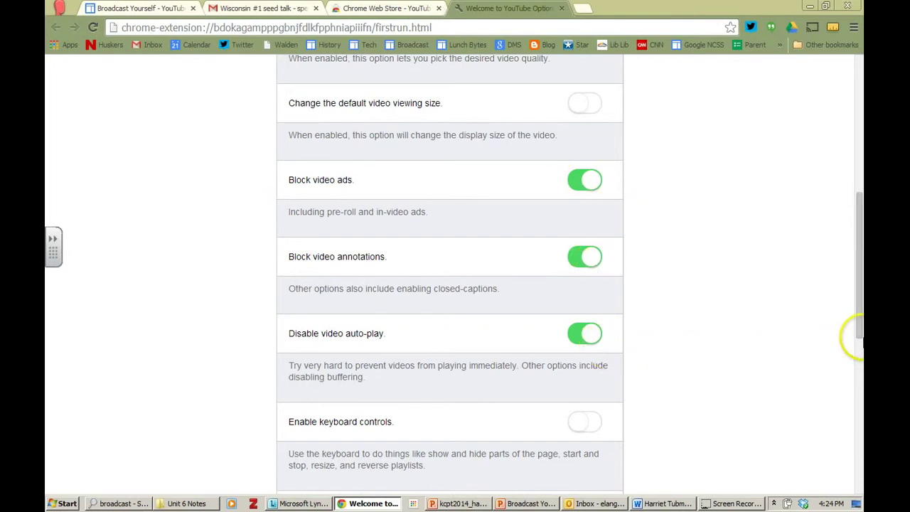
left_click_drag(855, 320, 859, 151)
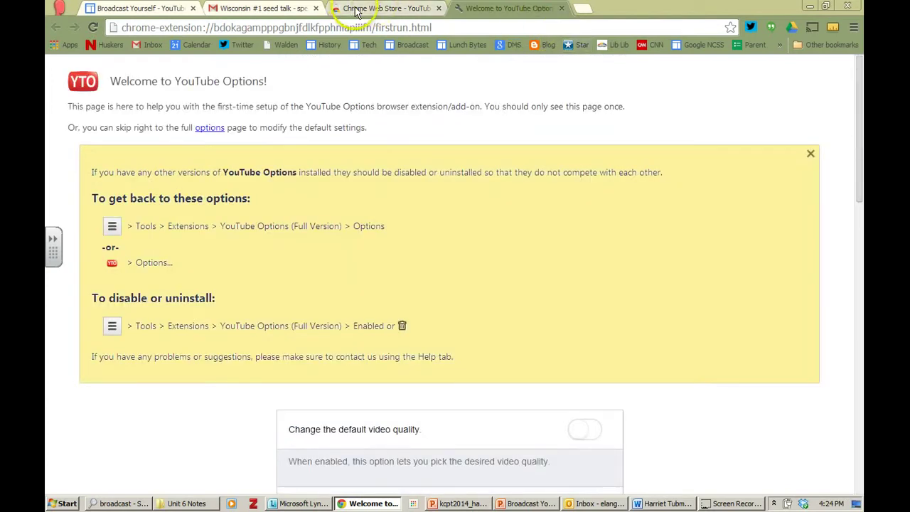
- Open youtube.com in a new browser tab
left_click(582, 8)
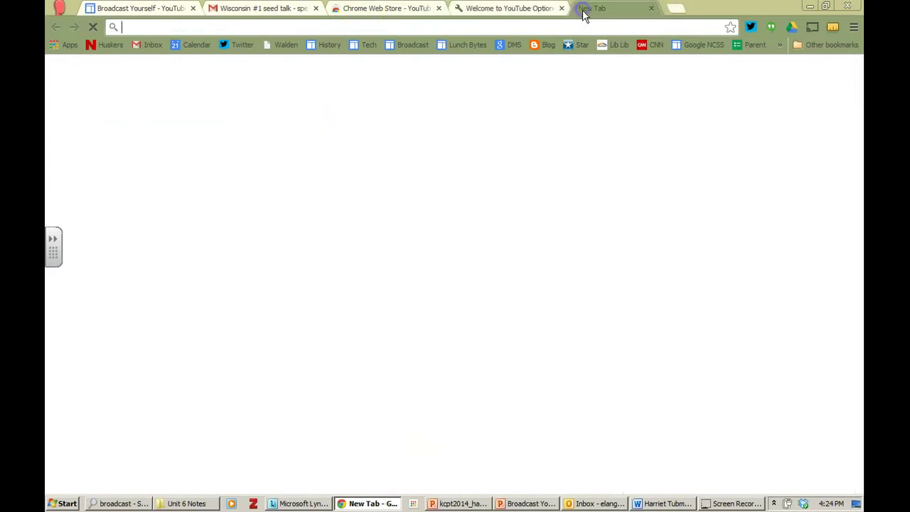
type("you")
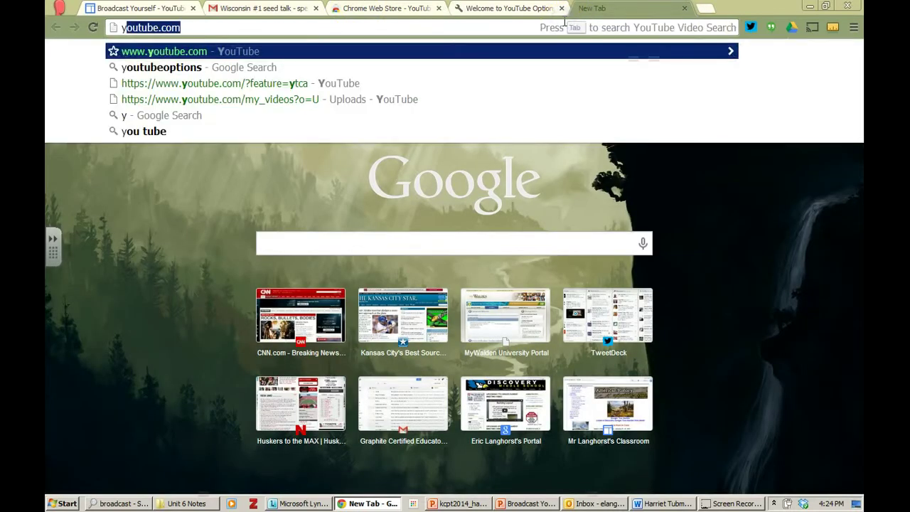
type("tube.com")
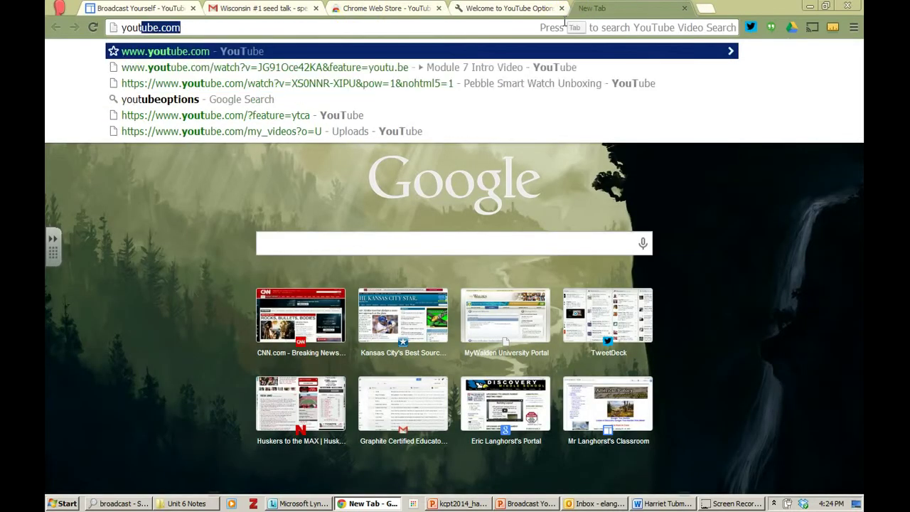
key("Return")
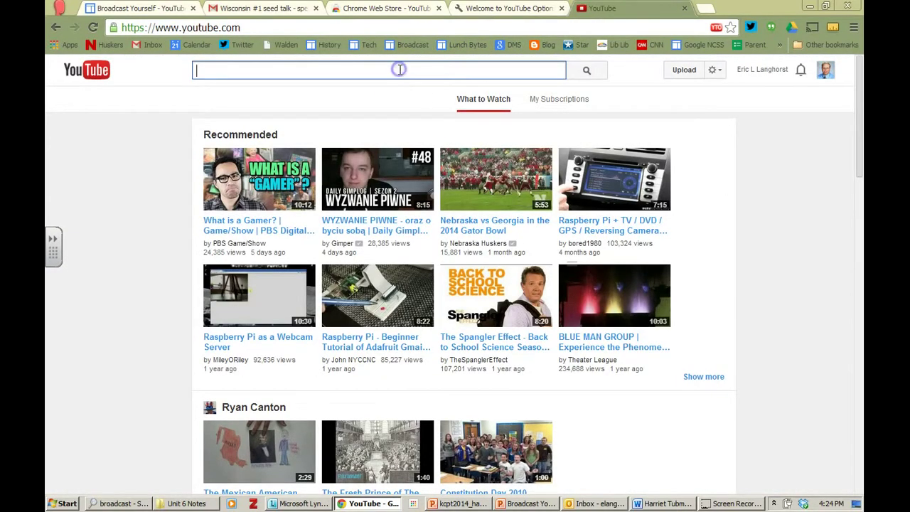
- Search YouTube for "george washington" and open the video "George Washington - Mini Biography"
type("george ")
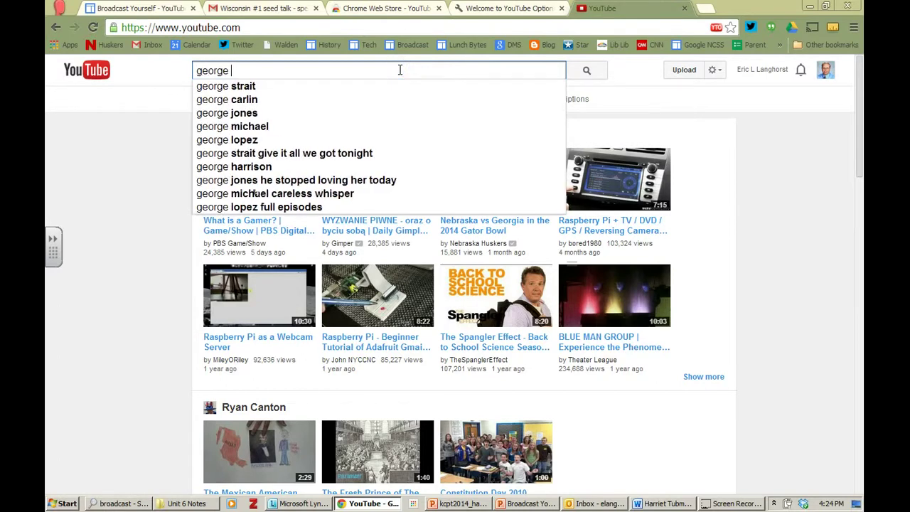
type("washington")
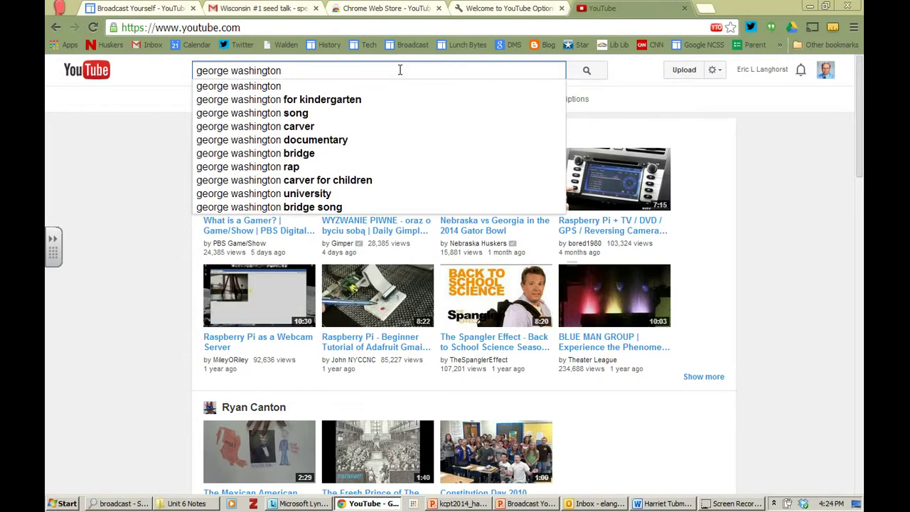
key("Return")
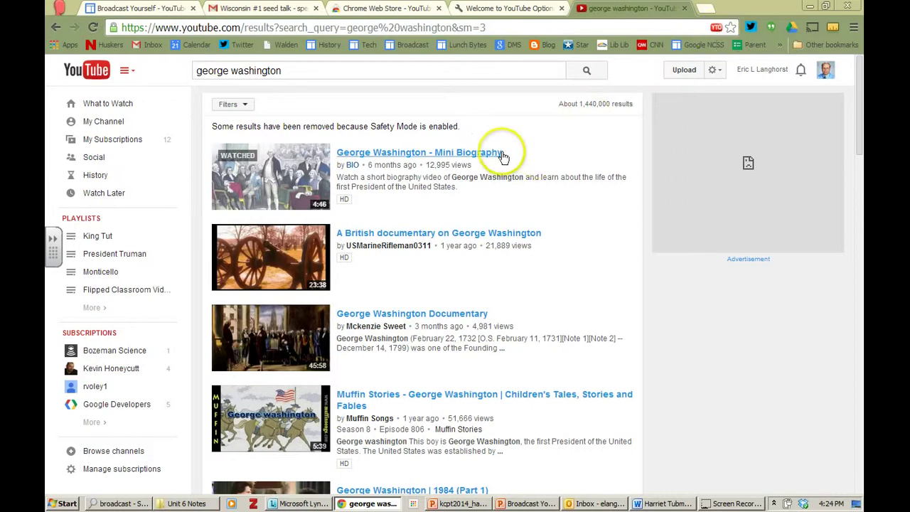
left_click(427, 154)
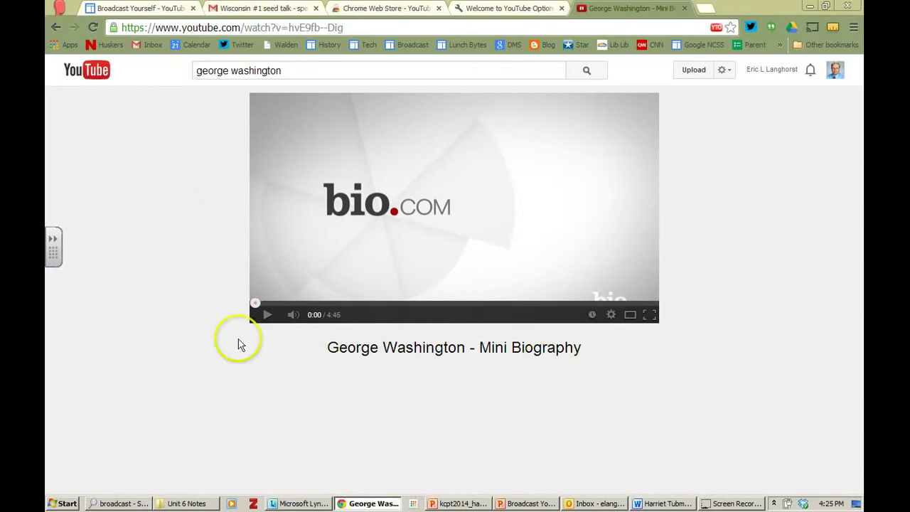
- Play the biography video in full screen, jump to its end and leave full screen to check the filtered playback
left_click(267, 317)
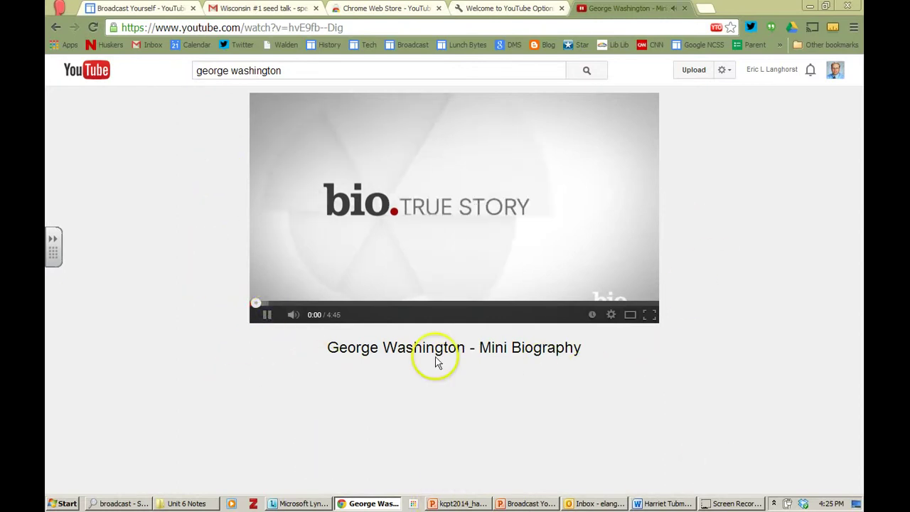
left_click(648, 316)
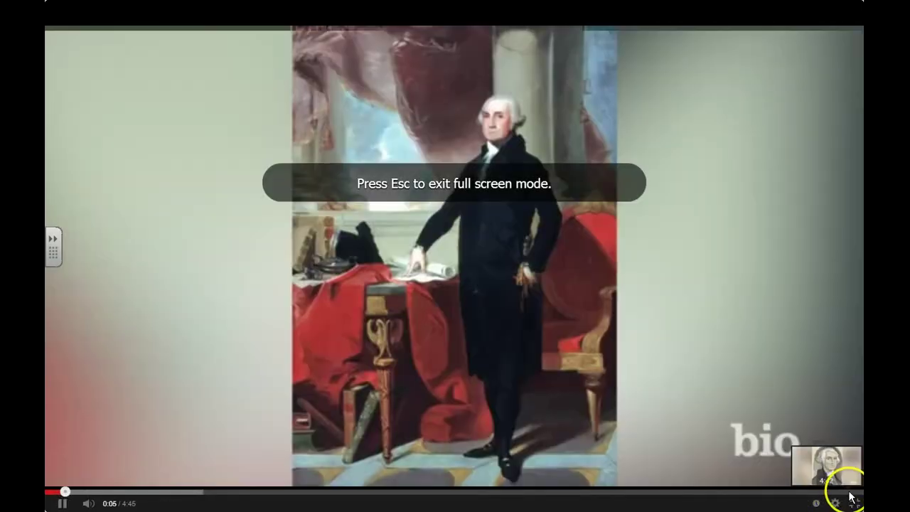
left_click(850, 491)
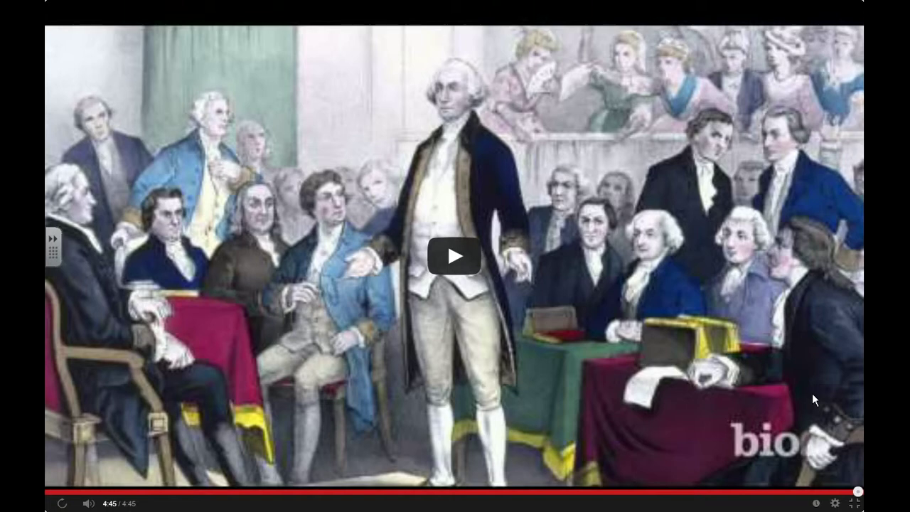
key("Escape")
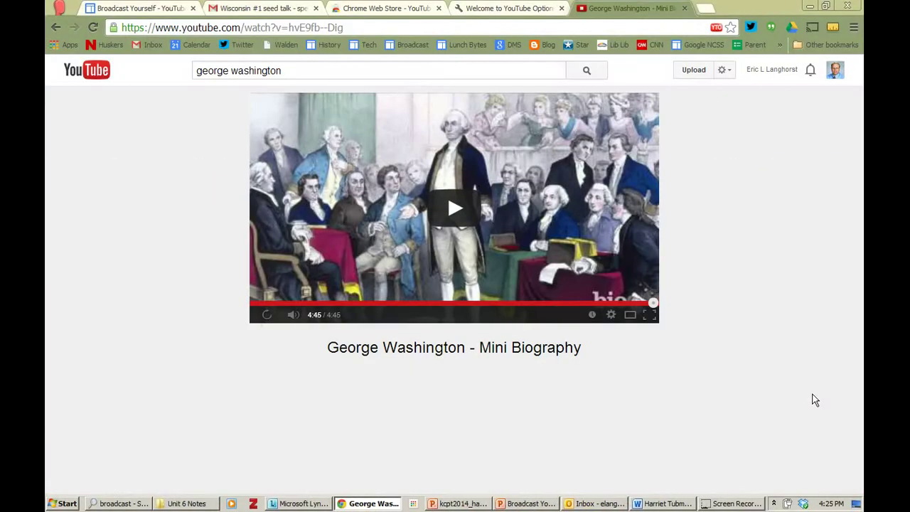
- Open the YouTube Options settings page, show the advanced settings and review the video, auto-play and playback options
left_click(716, 28)
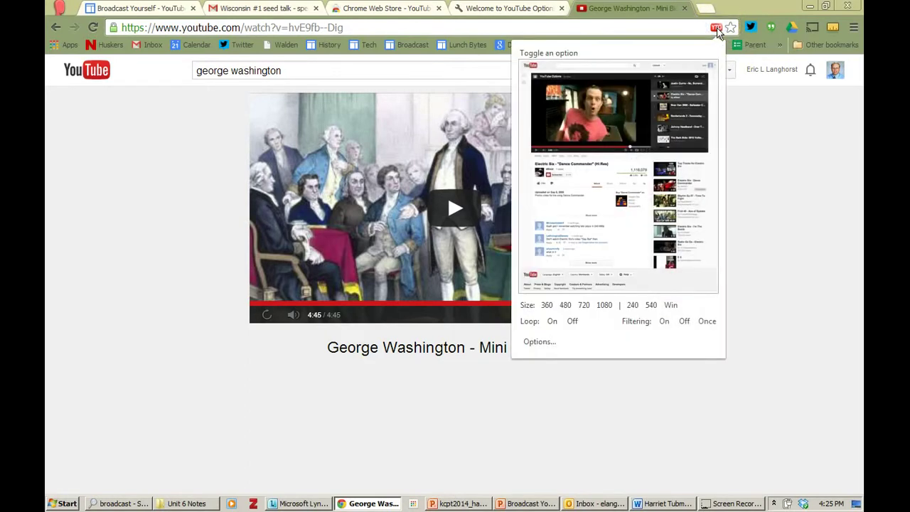
left_click(544, 343)
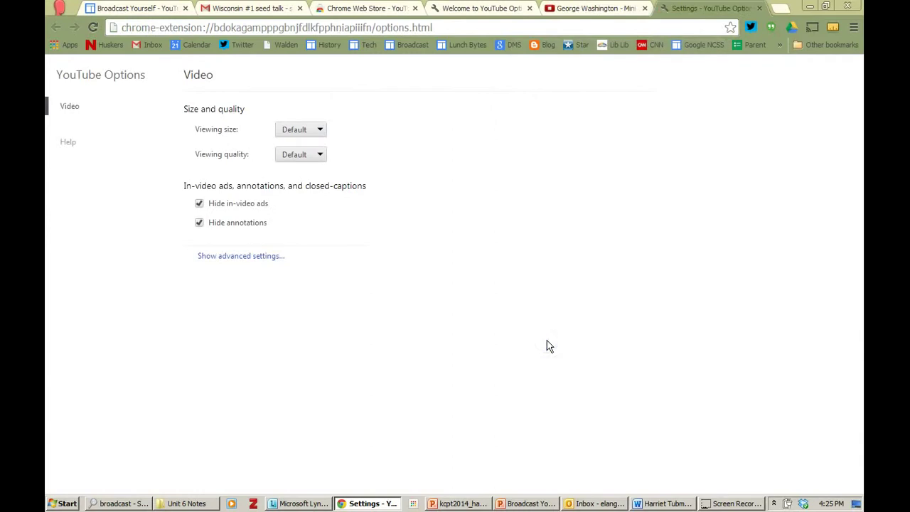
left_click(254, 262)
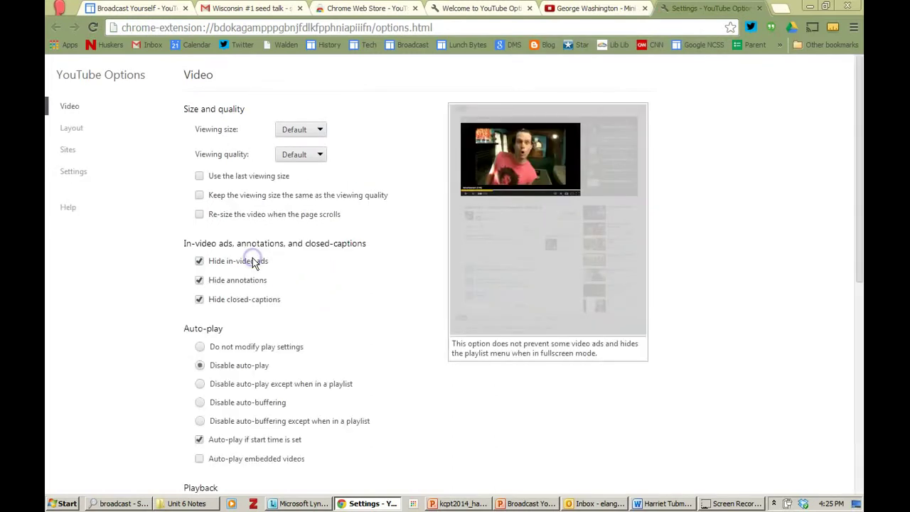
left_click_drag(859, 152, 857, 223)
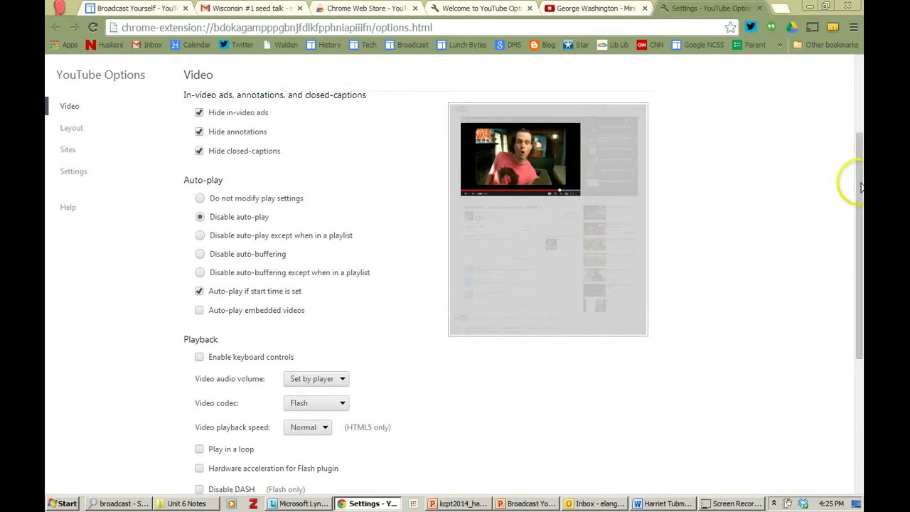
left_click_drag(860, 186, 859, 247)
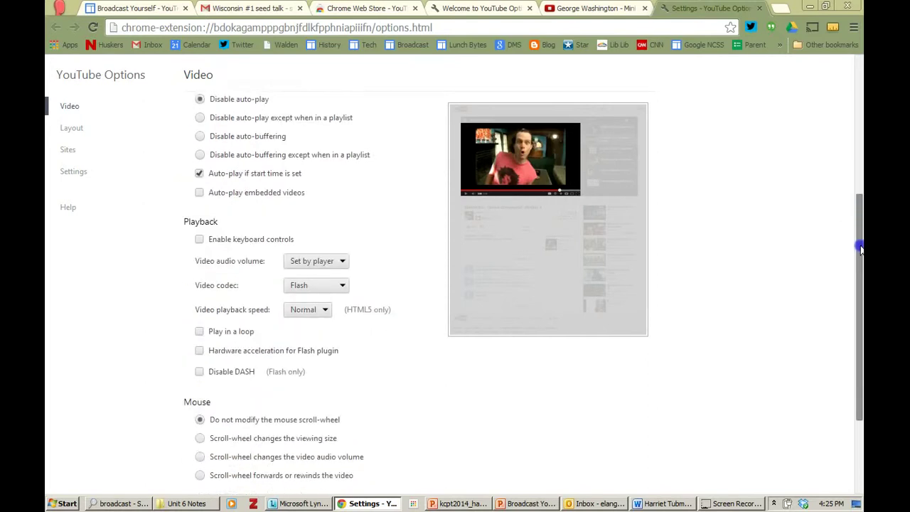